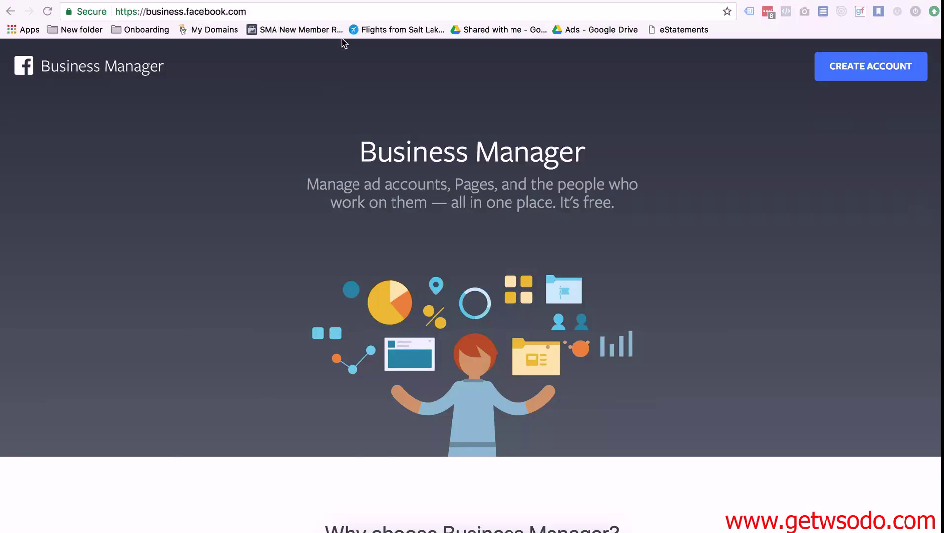
Step: Start a new Business Manager account, enter the business name and continue to the profile step
click(869, 72)
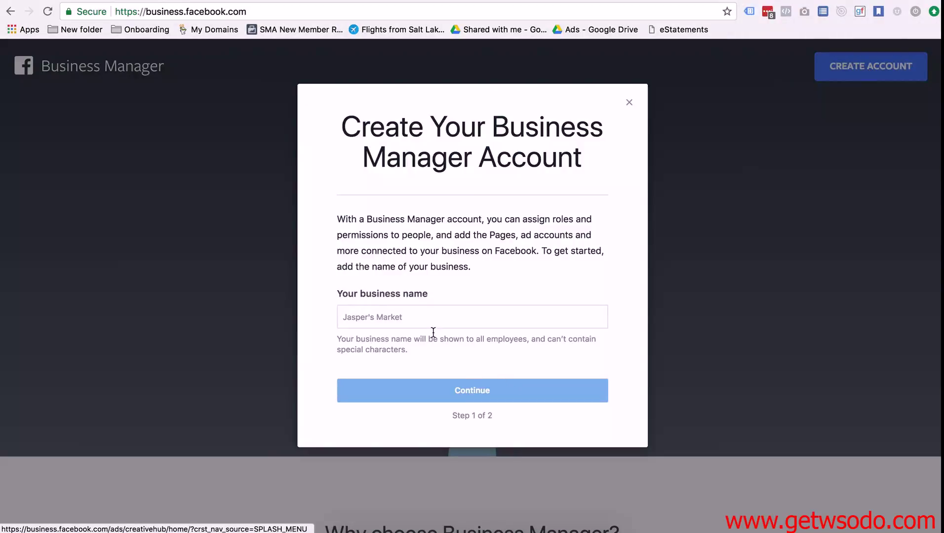
click(408, 315)
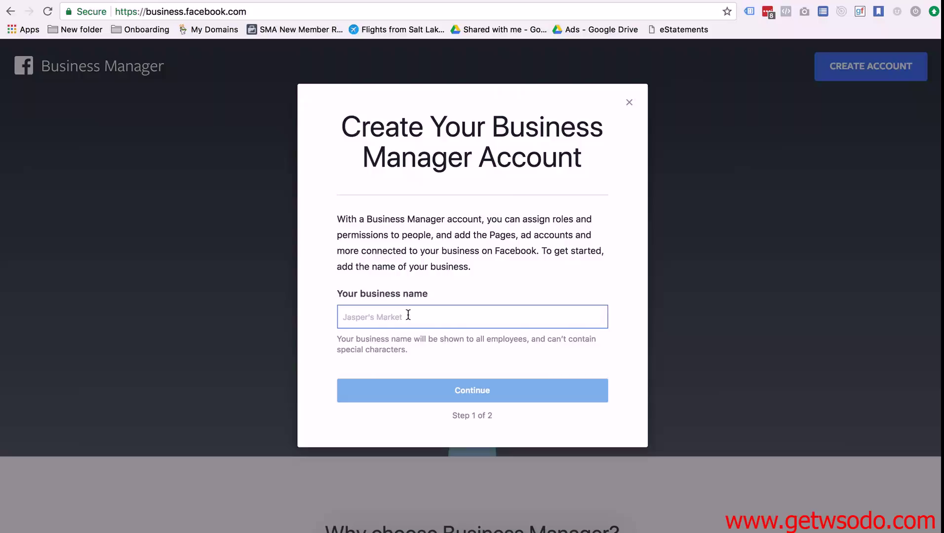
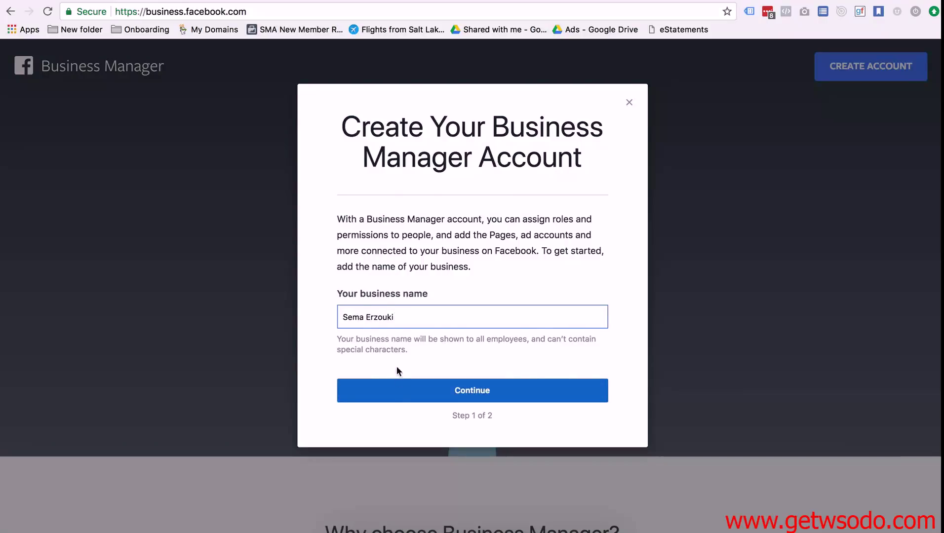
click(398, 391)
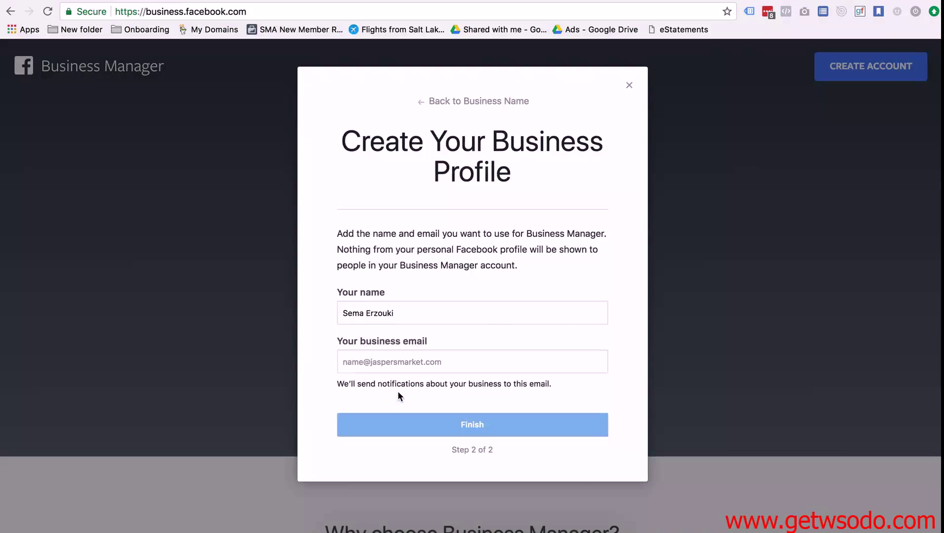
Step: Enter the business email address in the step 2 profile form
click(391, 361)
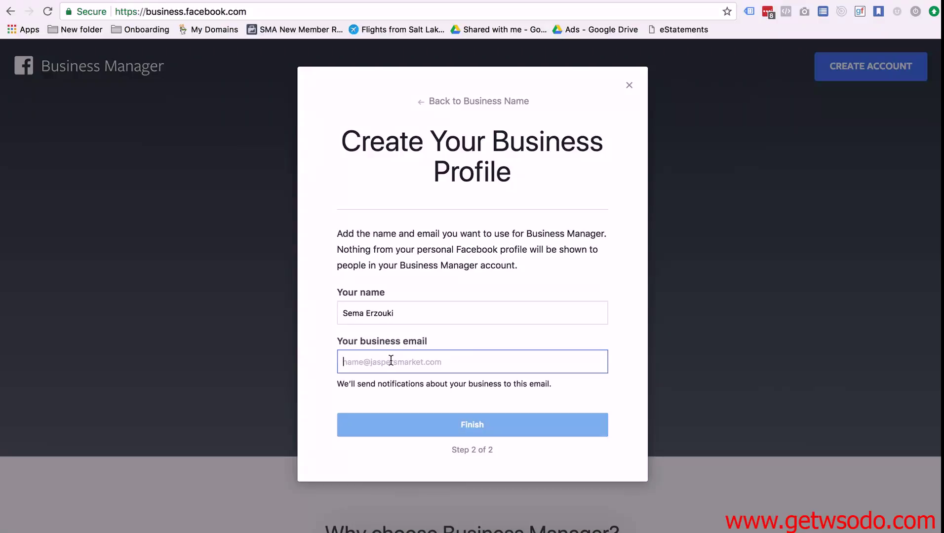
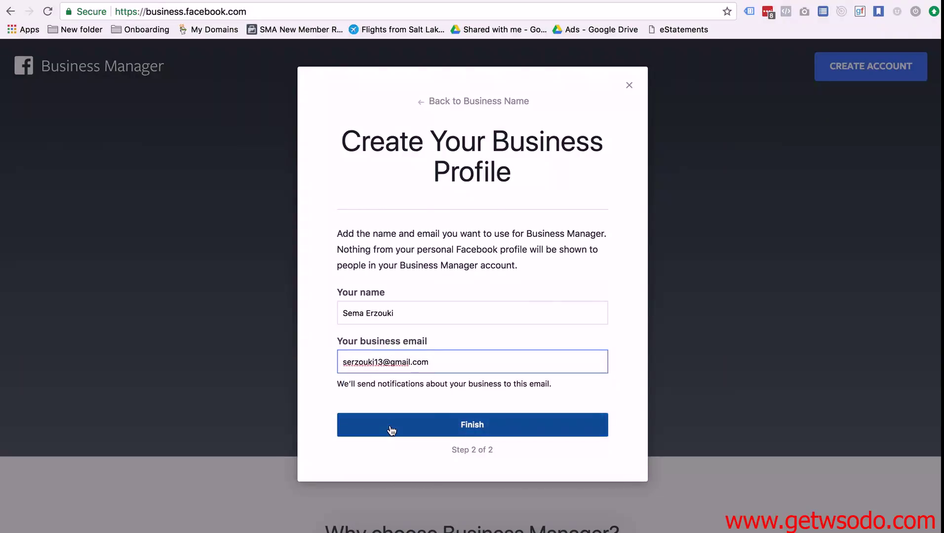
Step: Finish creating the Business Manager account and wait for its setup dashboard
click(389, 425)
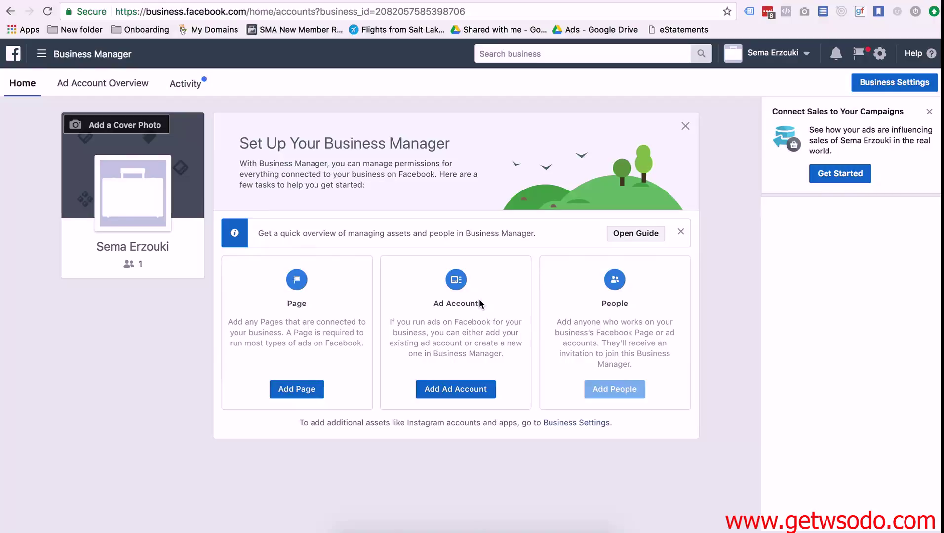
Step: Create a new USD ad account named after a person, skip adding people, and close the confirmation
click(435, 395)
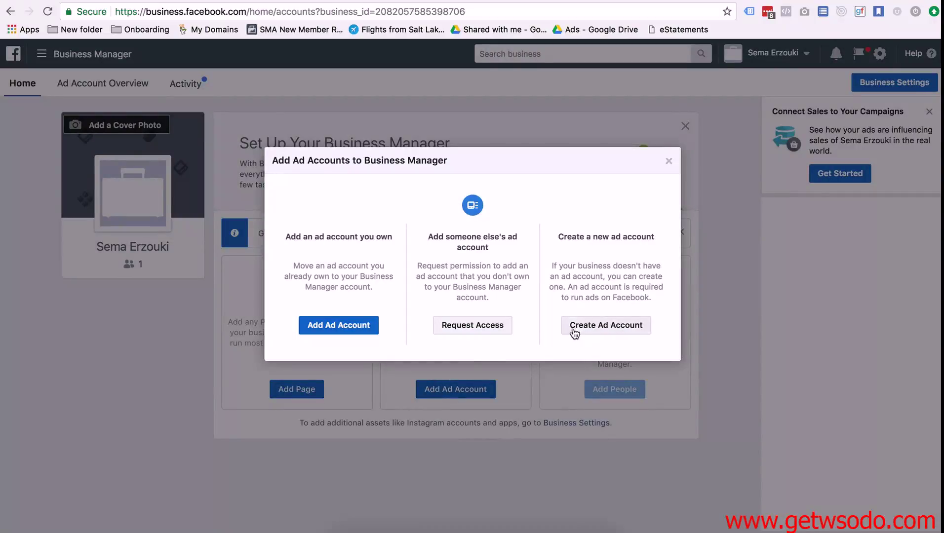
click(600, 329)
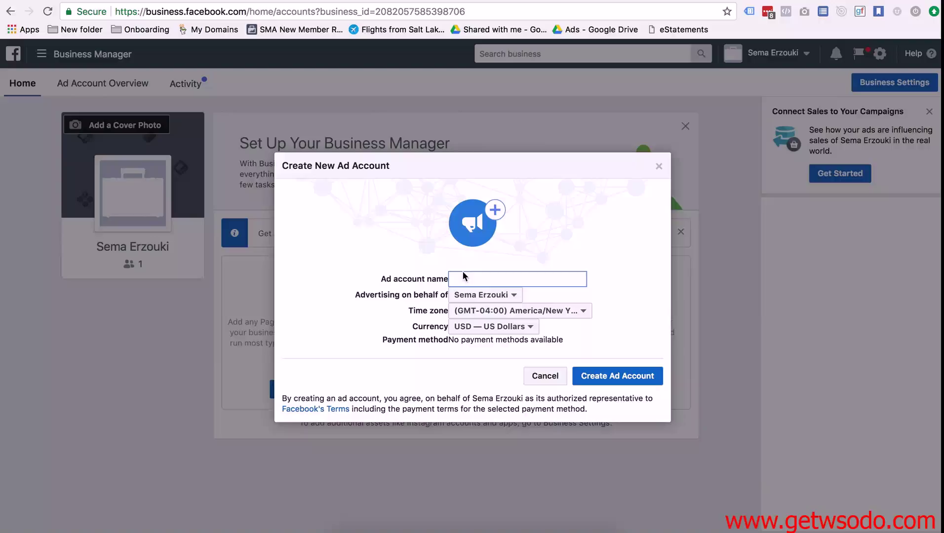
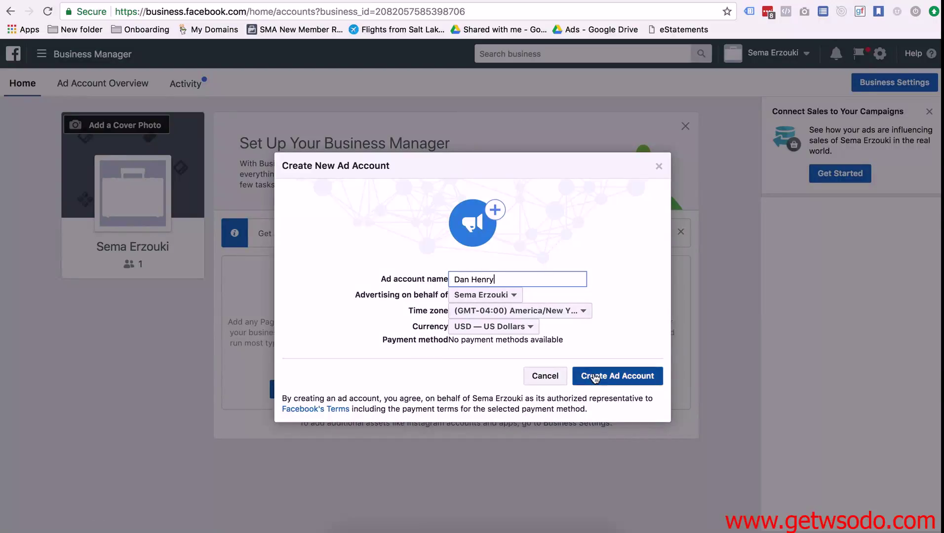
click(595, 378)
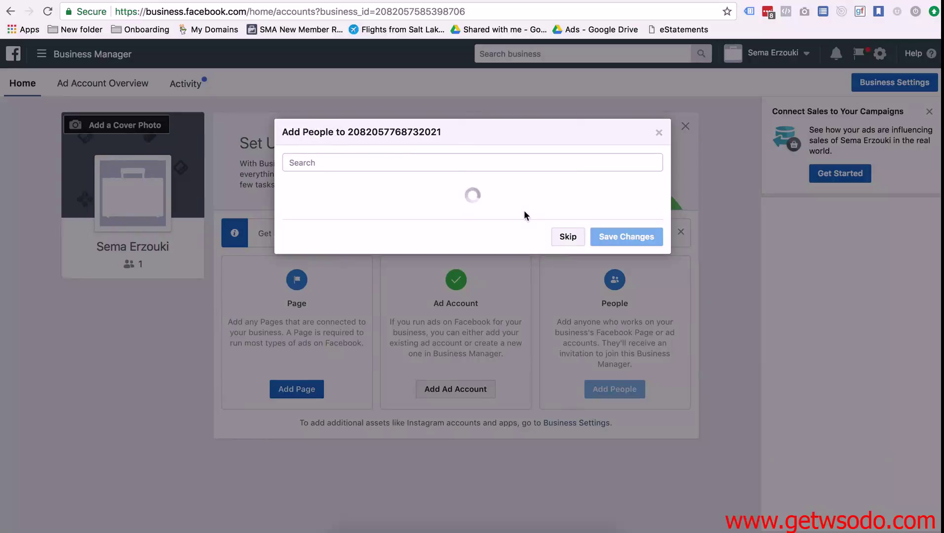
click(566, 236)
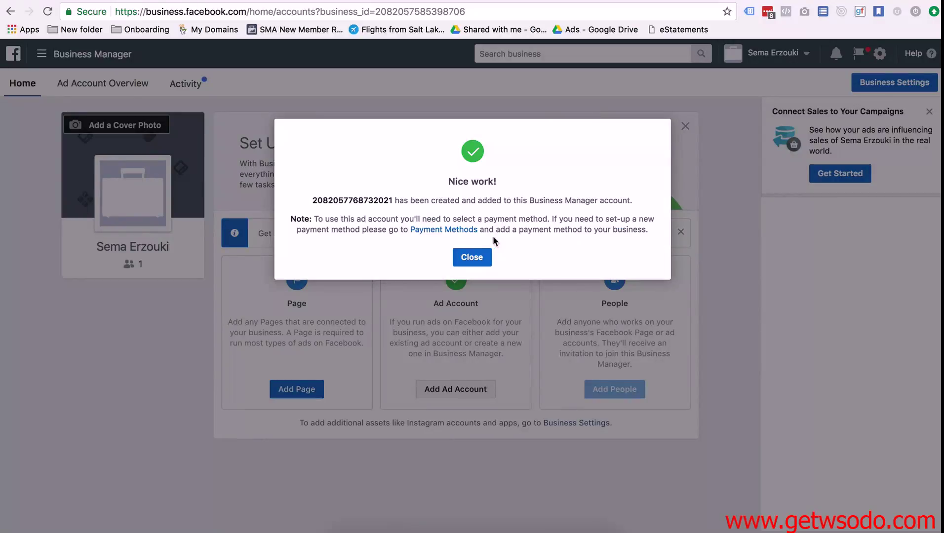
click(478, 257)
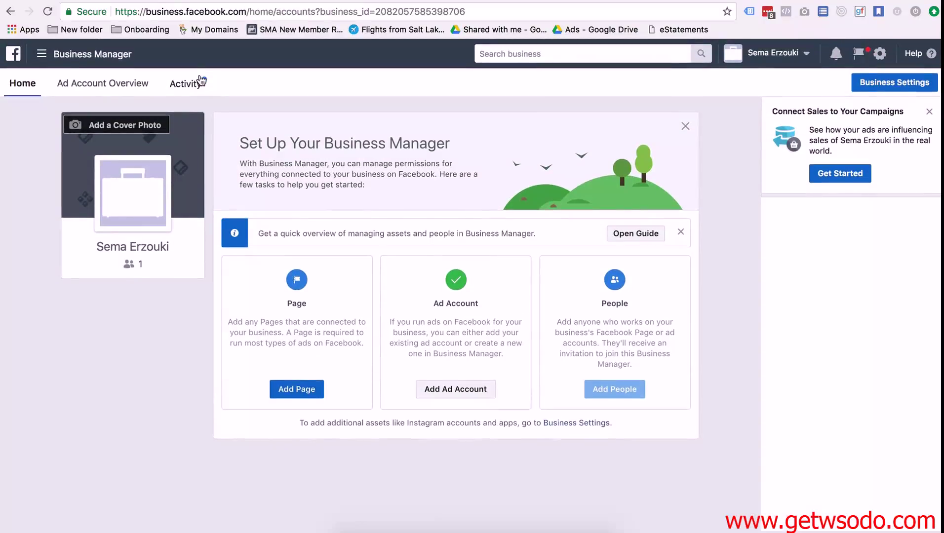
click(87, 88)
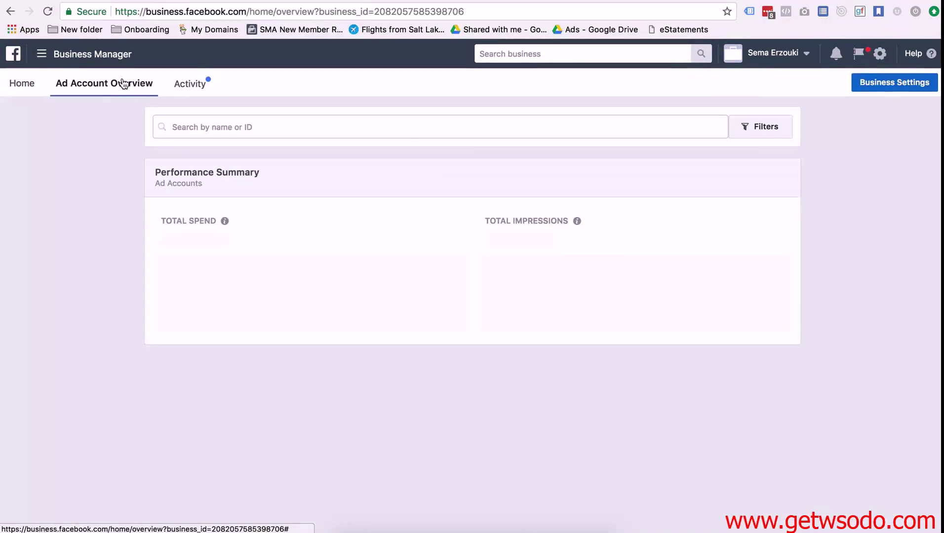
click(43, 53)
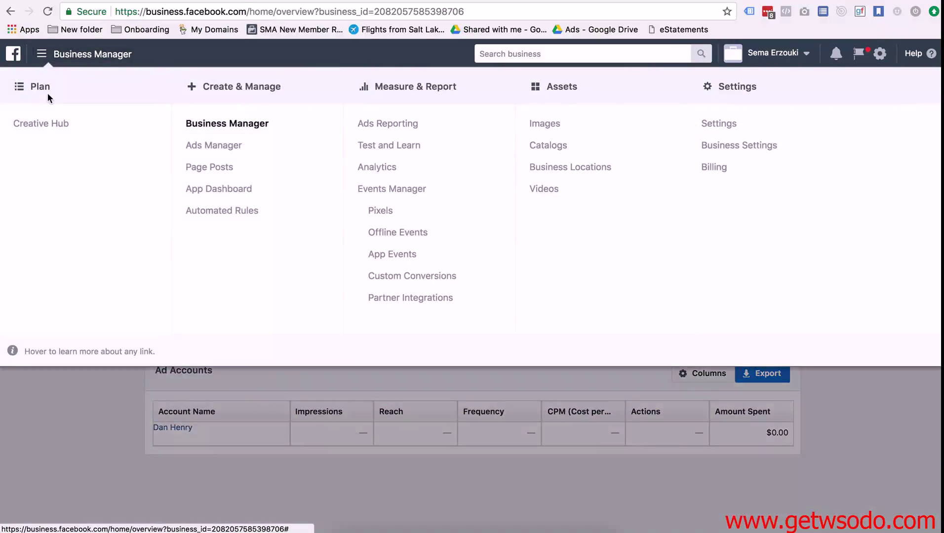
click(206, 144)
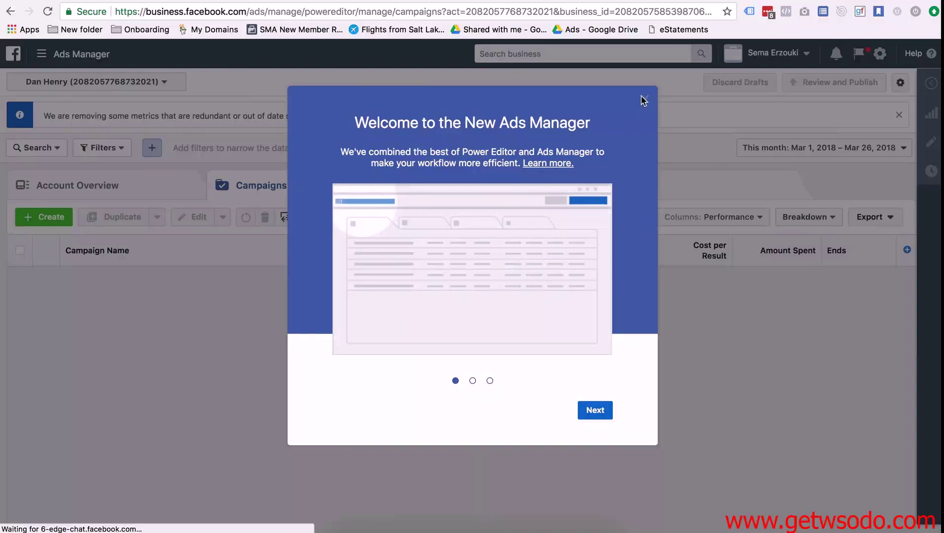
click(644, 99)
click(10, 11)
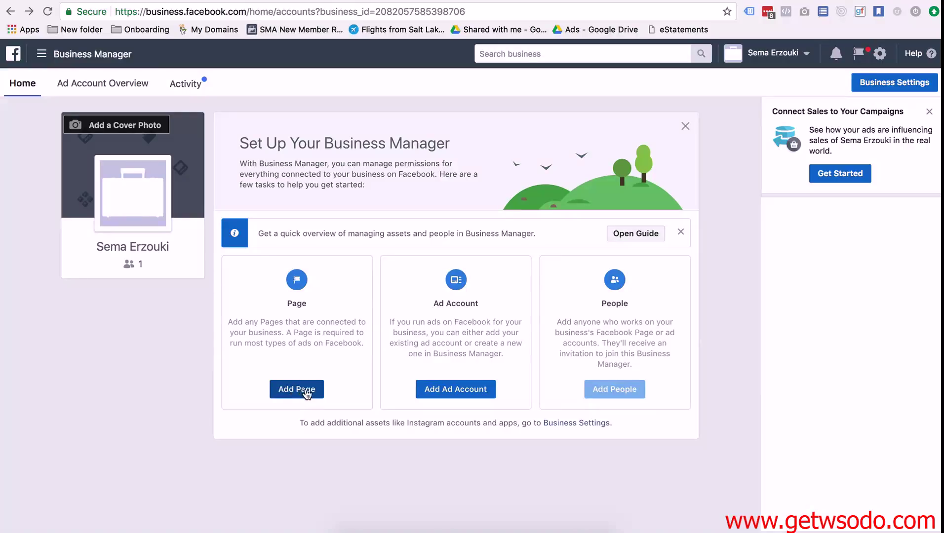
Step: Choose Request Access under Add Page, triggering the Primary Page Required notice
click(295, 392)
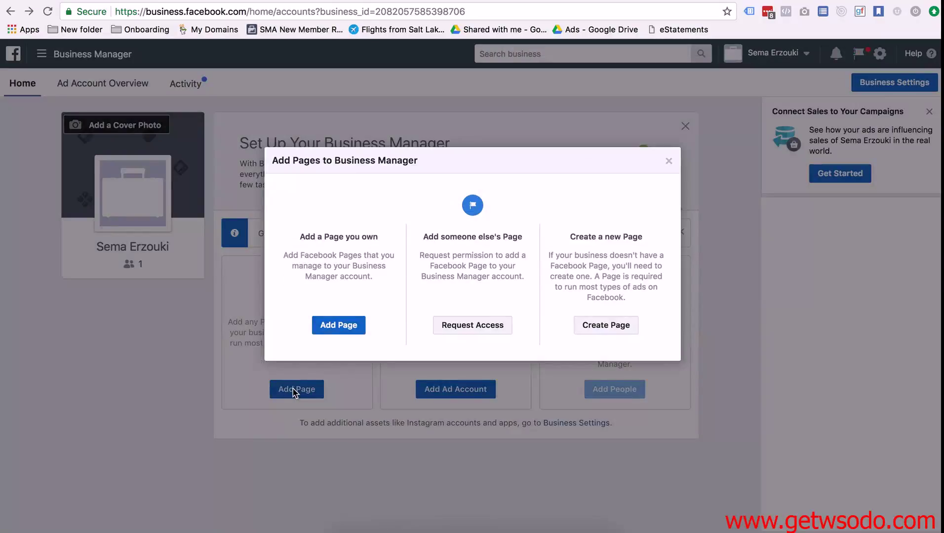
click(465, 328)
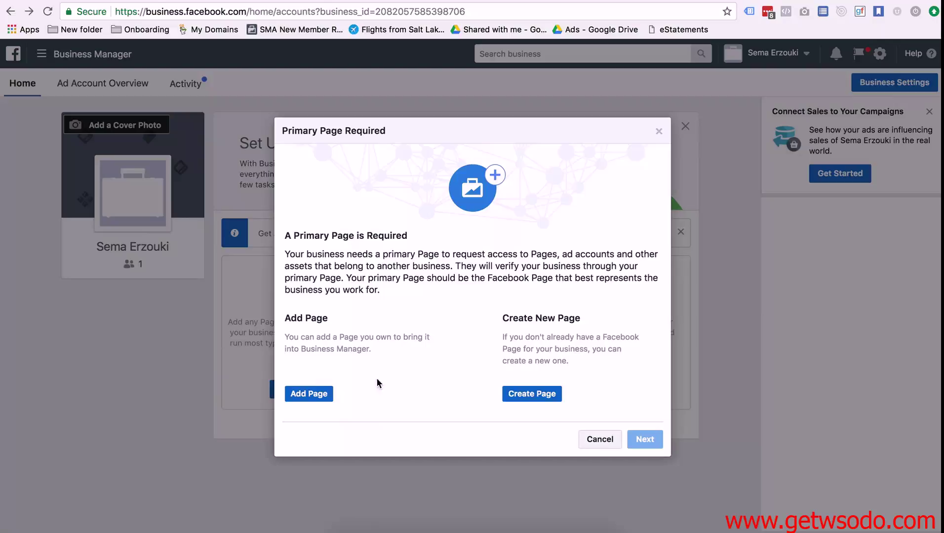
Step: Create a Local Business primary Page 'TEst', category Advertising/Marketing, in tampa with zip starting 33
click(513, 396)
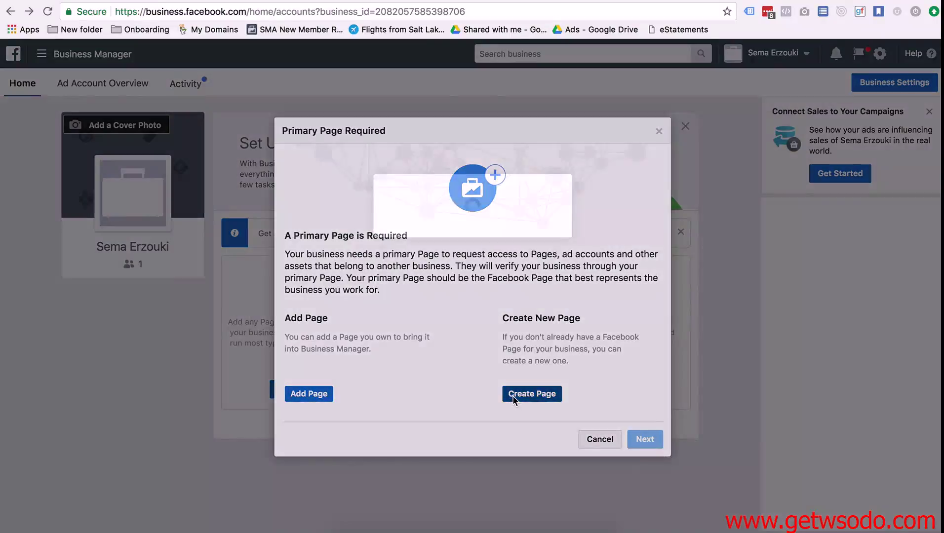
click(497, 118)
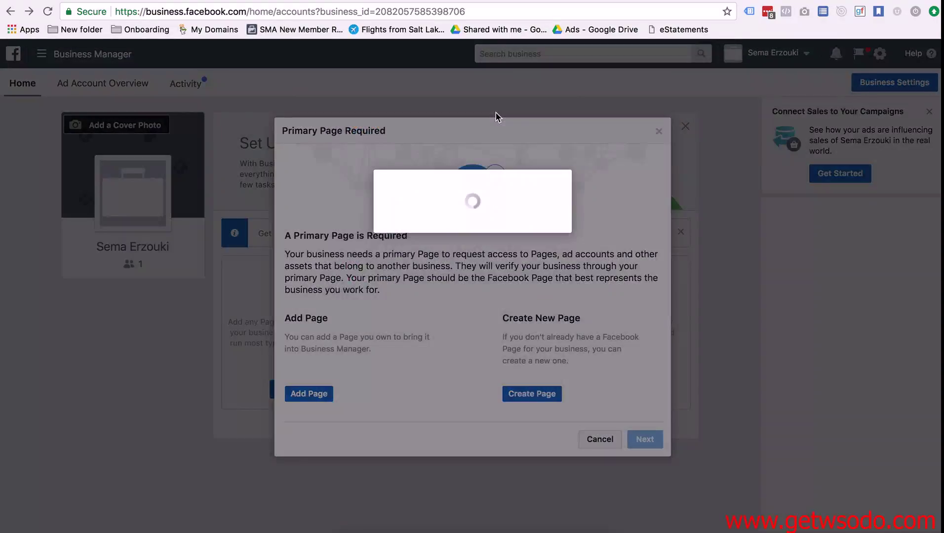
text(TEst)
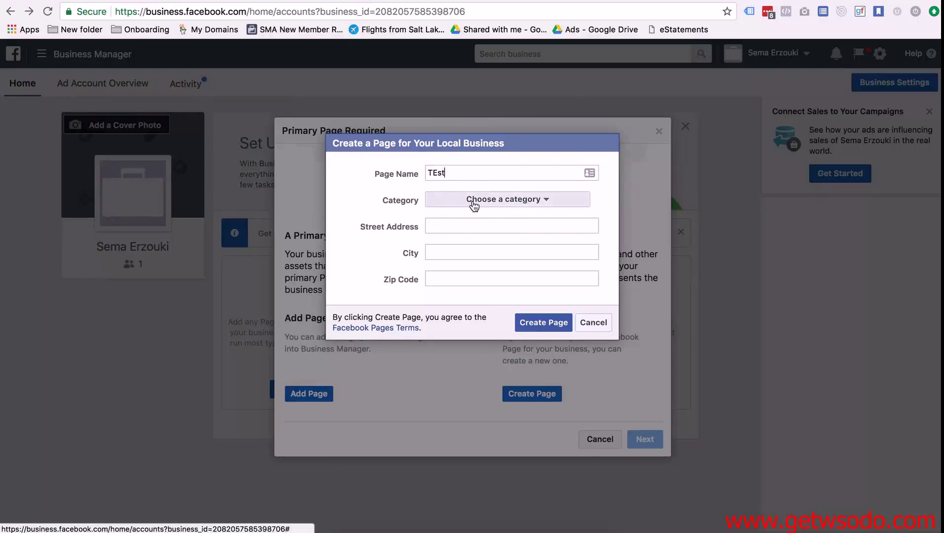
click(474, 199)
click(474, 234)
click(455, 226)
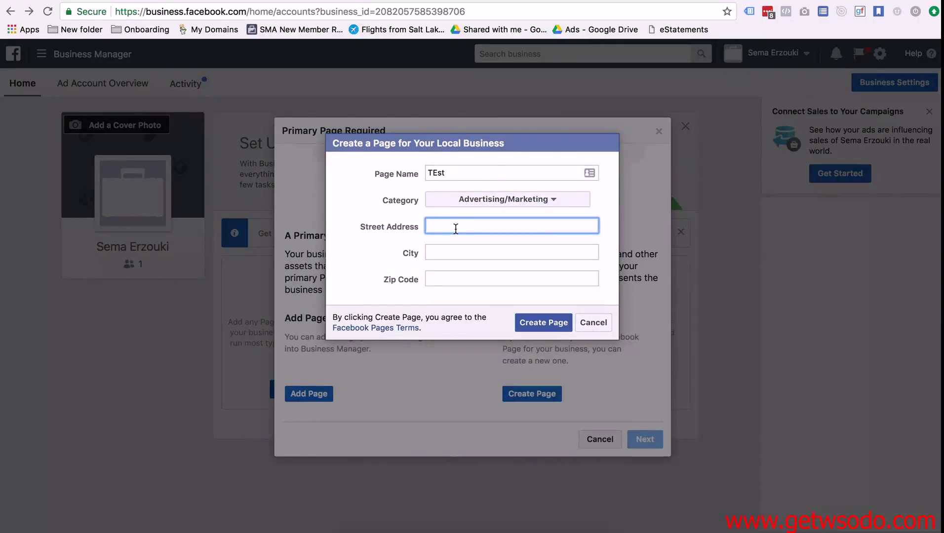
click(451, 252)
text(tampa)
key(Tab)
text(3)
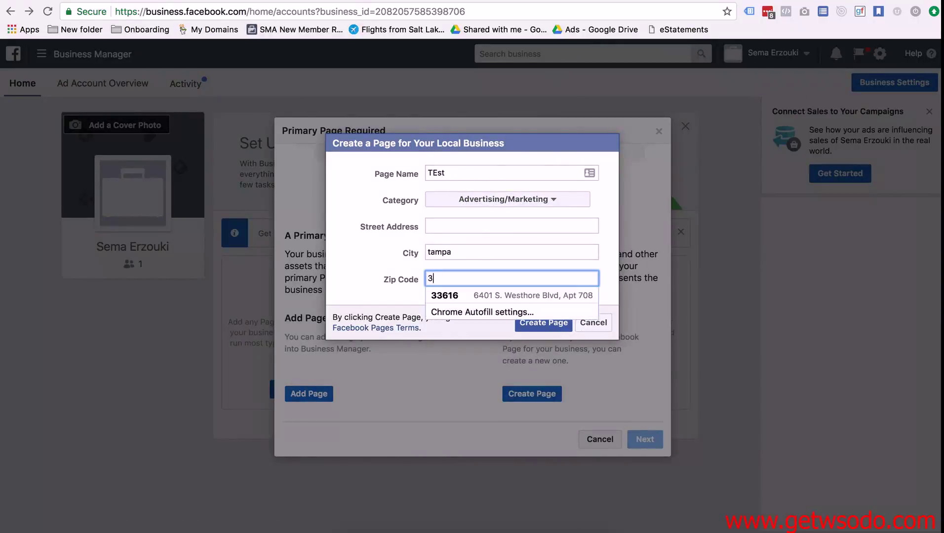
text(3616)
click(453, 295)
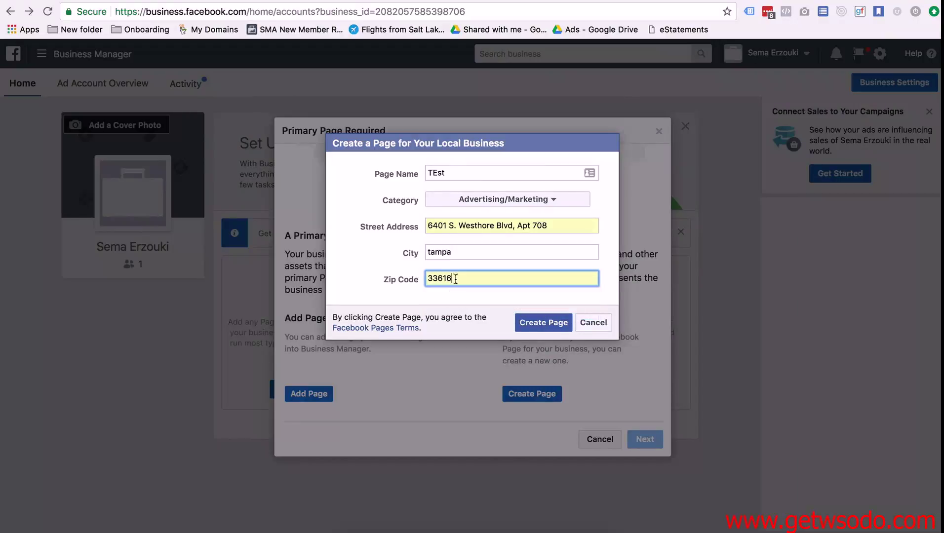
click(565, 326)
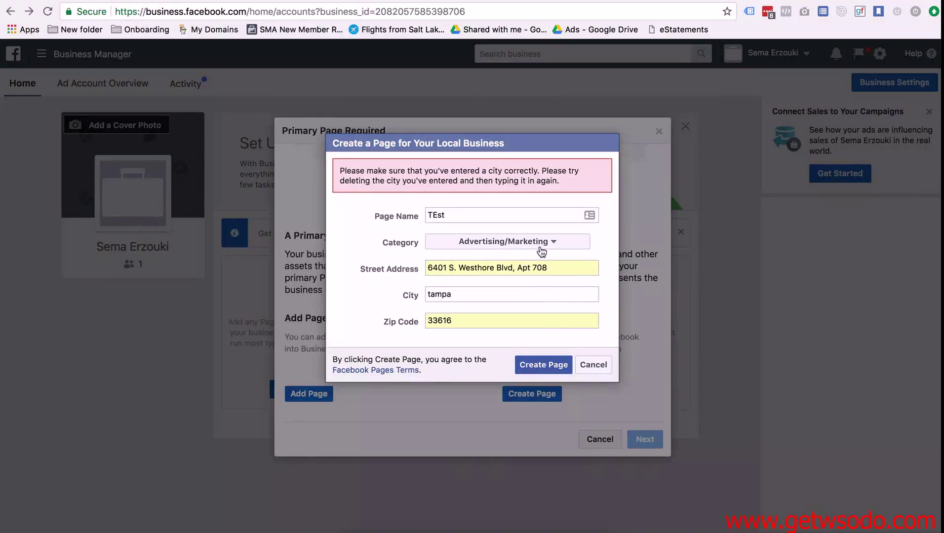
Step: Correct the street address and set the city to Tampa, Florida, then create the Page and continue
click(513, 268)
key(super+a)
text(=)
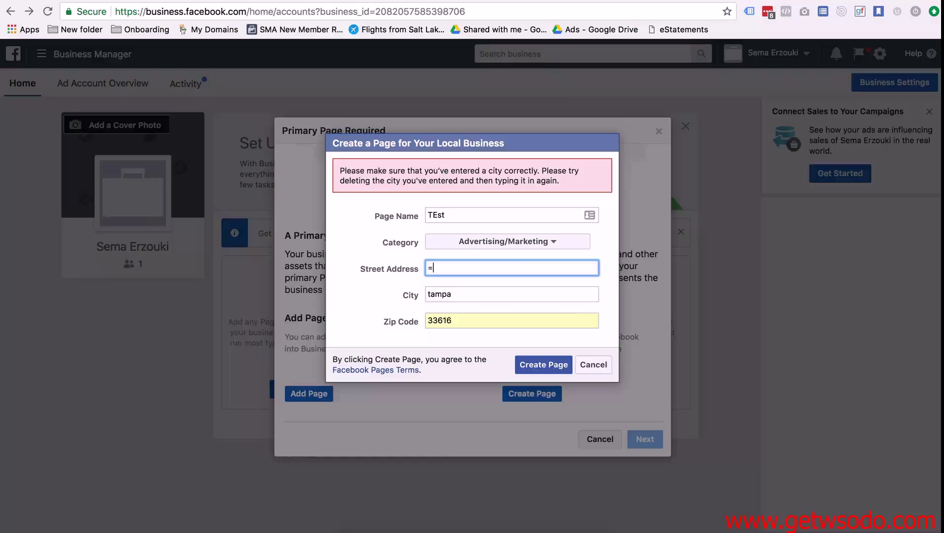
double_click(466, 296)
text(Tampa)
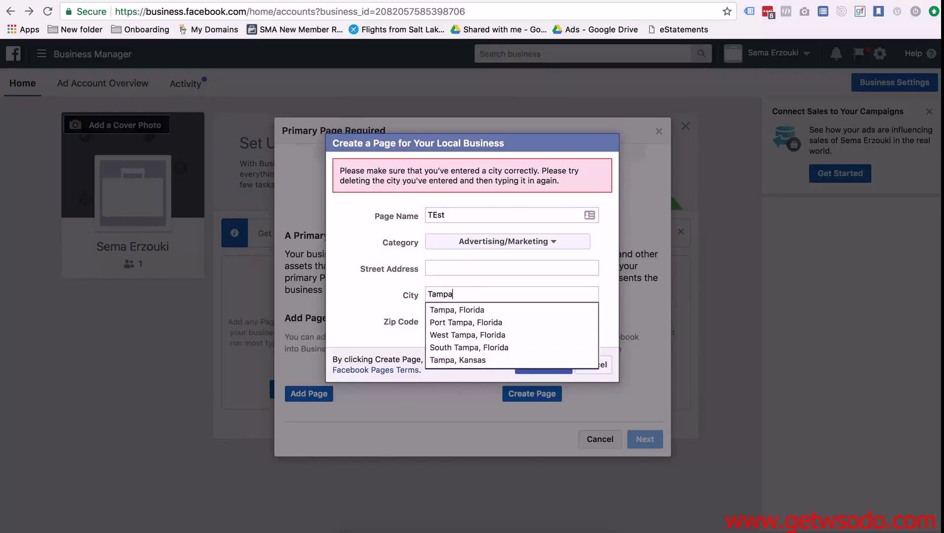
click(456, 310)
click(540, 363)
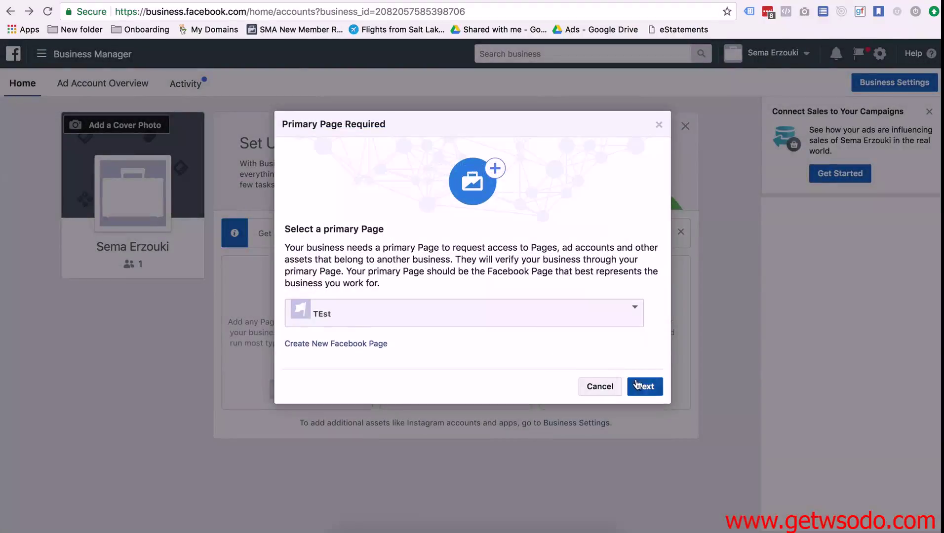
click(636, 385)
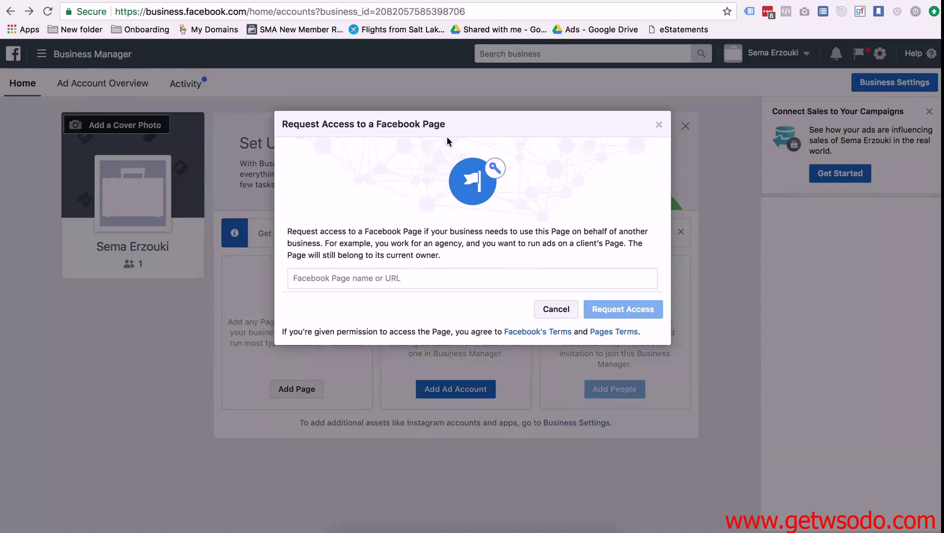
Step: Request Page admin access to the other person's Facebook Page and close the confirmation
click(369, 280)
text(w)
key(BackSpace)
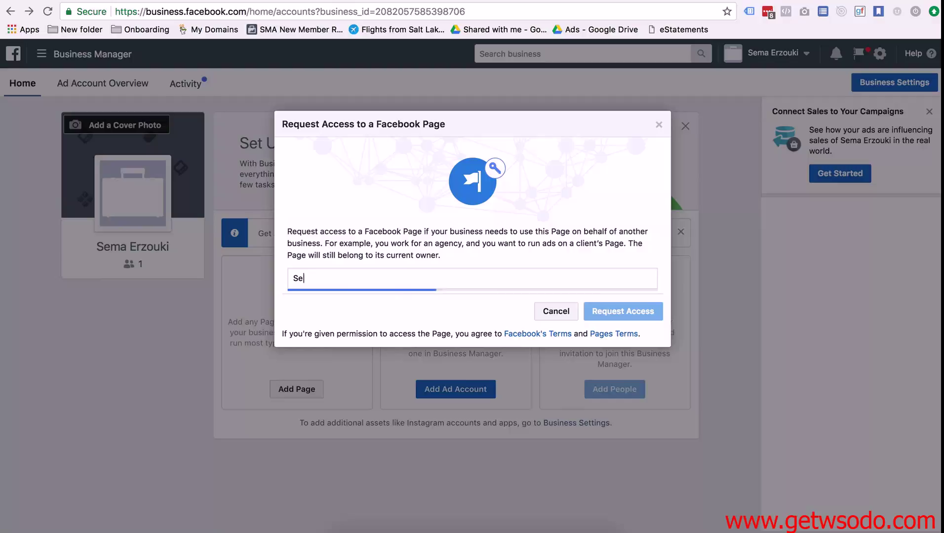
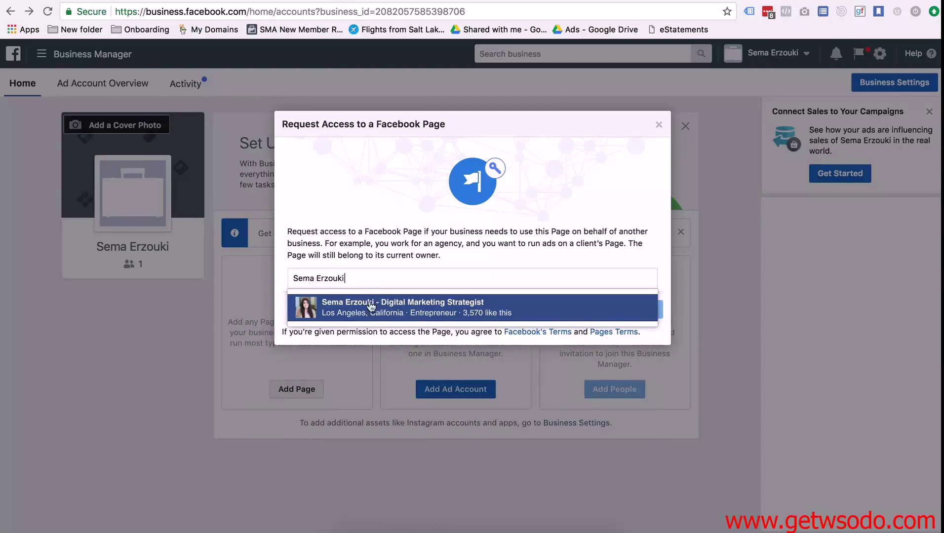
click(379, 318)
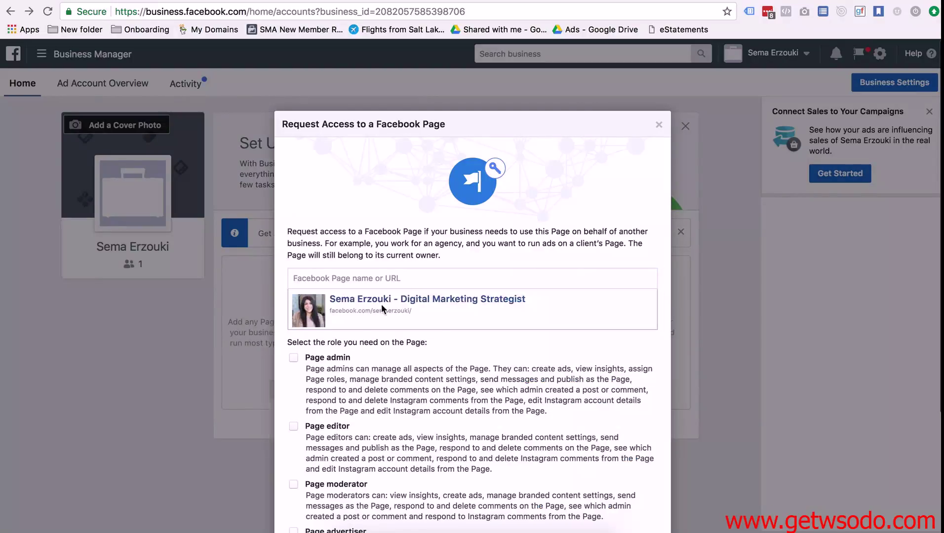
scroll(515, 359, down, 5)
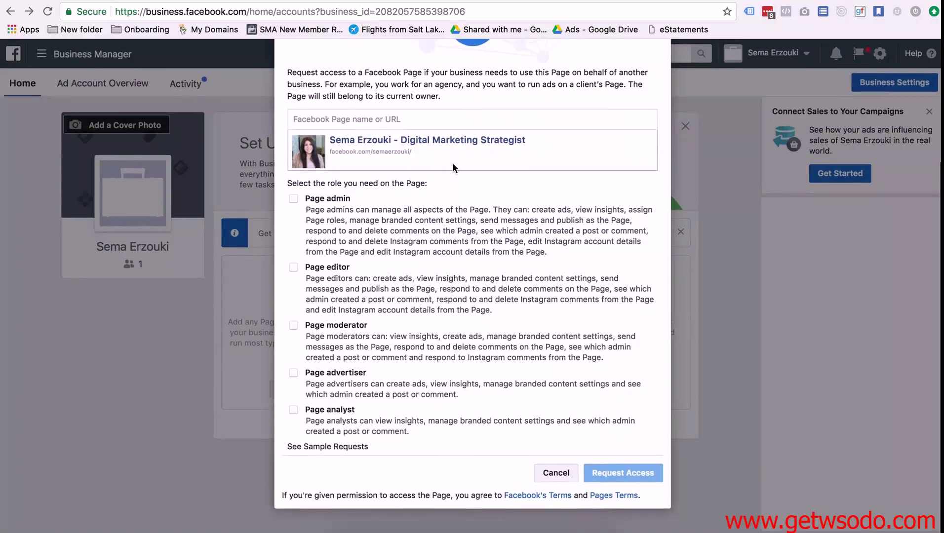
click(294, 199)
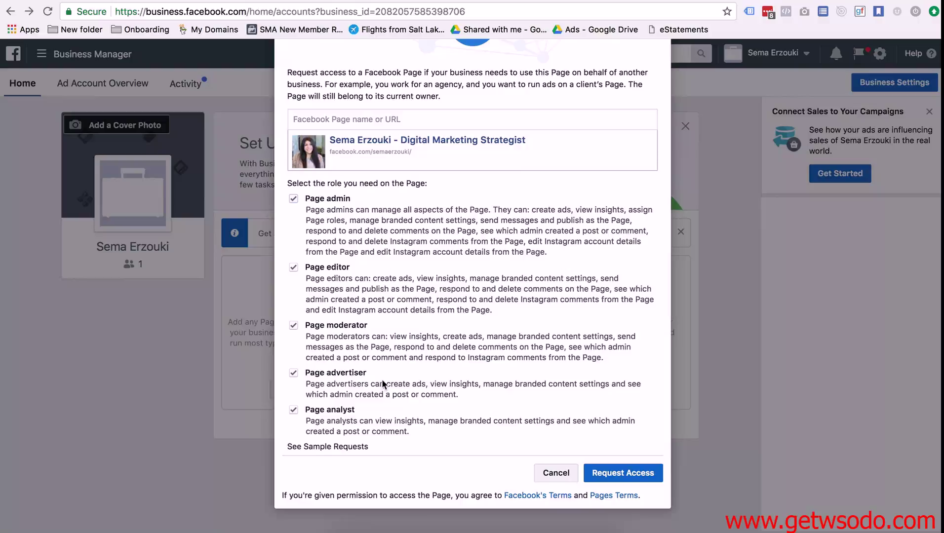
click(625, 474)
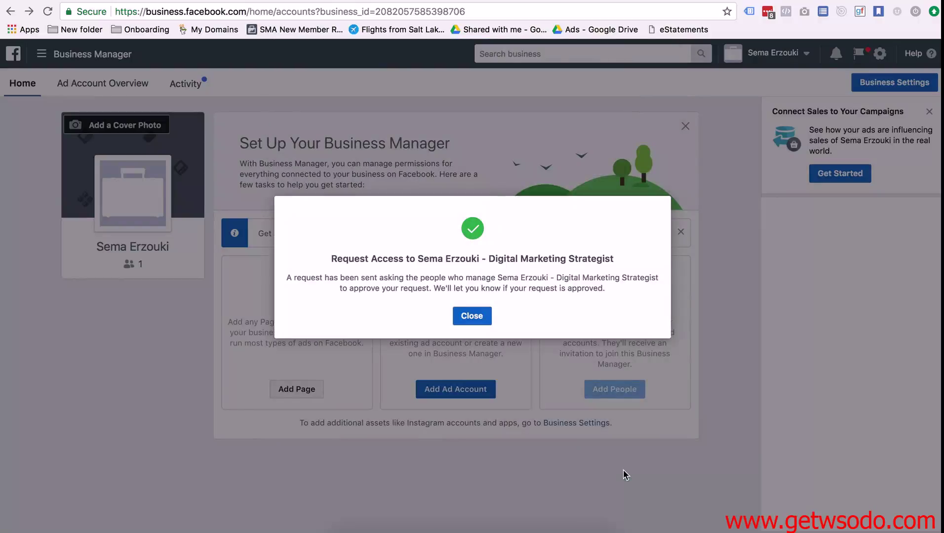
click(468, 311)
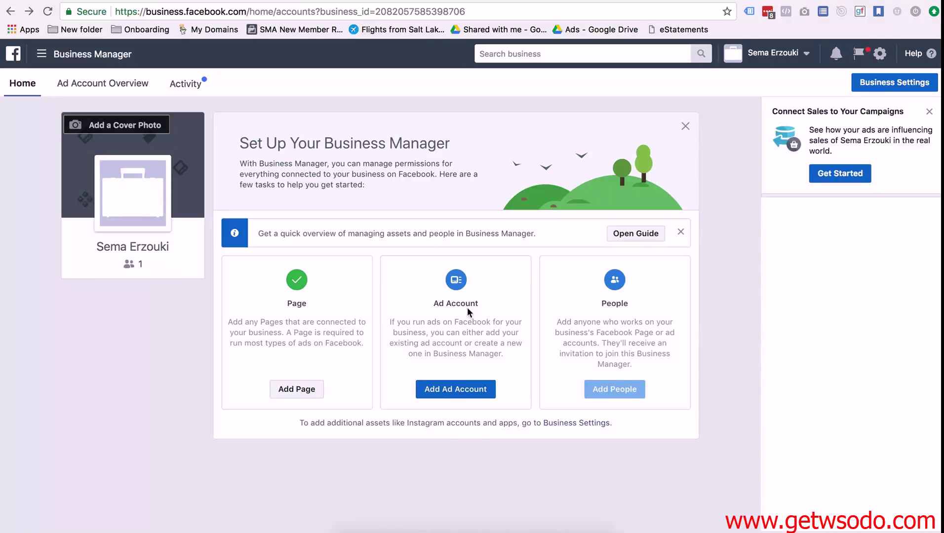